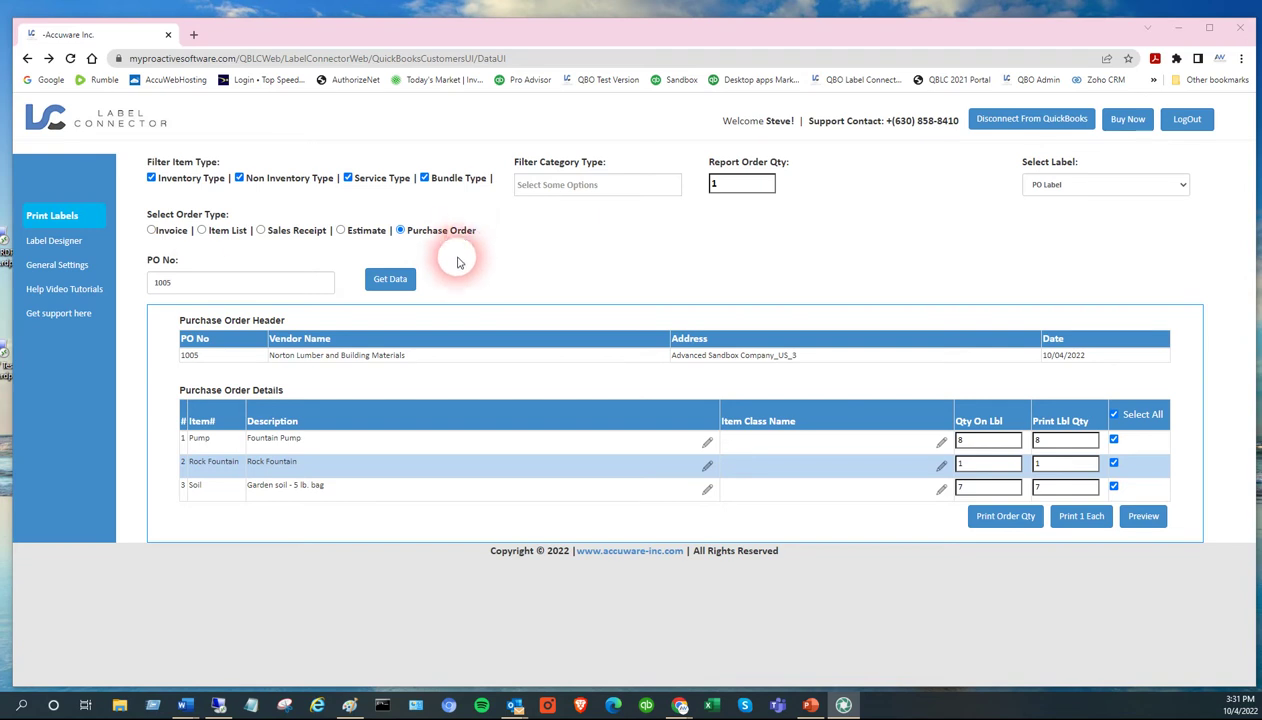
- Load purchase order 1005 from Norton Lumber, with its three line items, from QuickBooks Online
key("Tab")
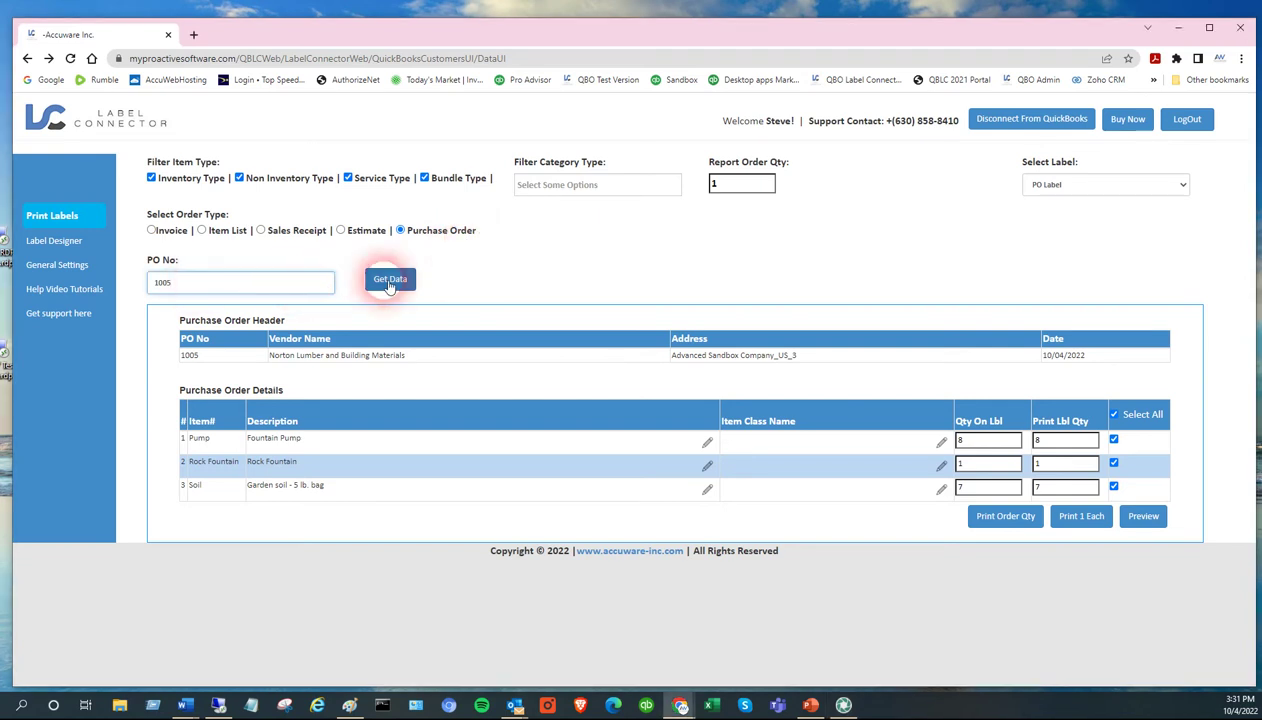
left_click(390, 284)
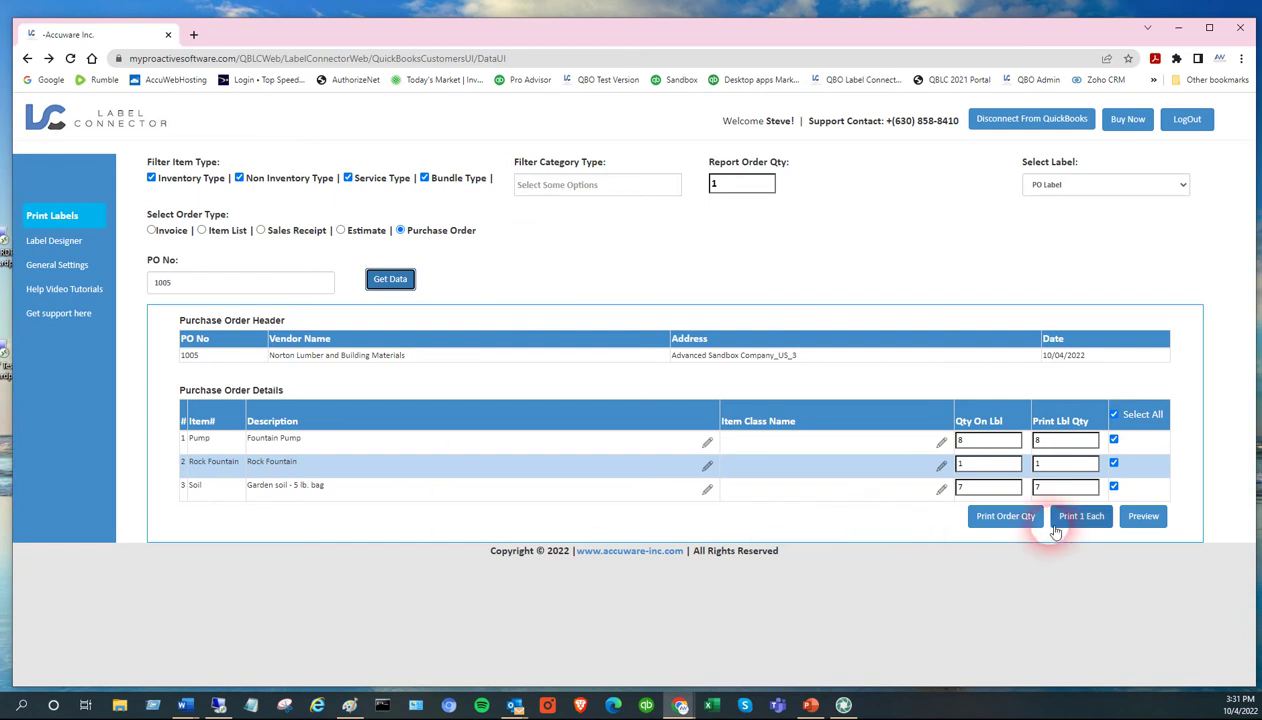
left_click(1090, 522)
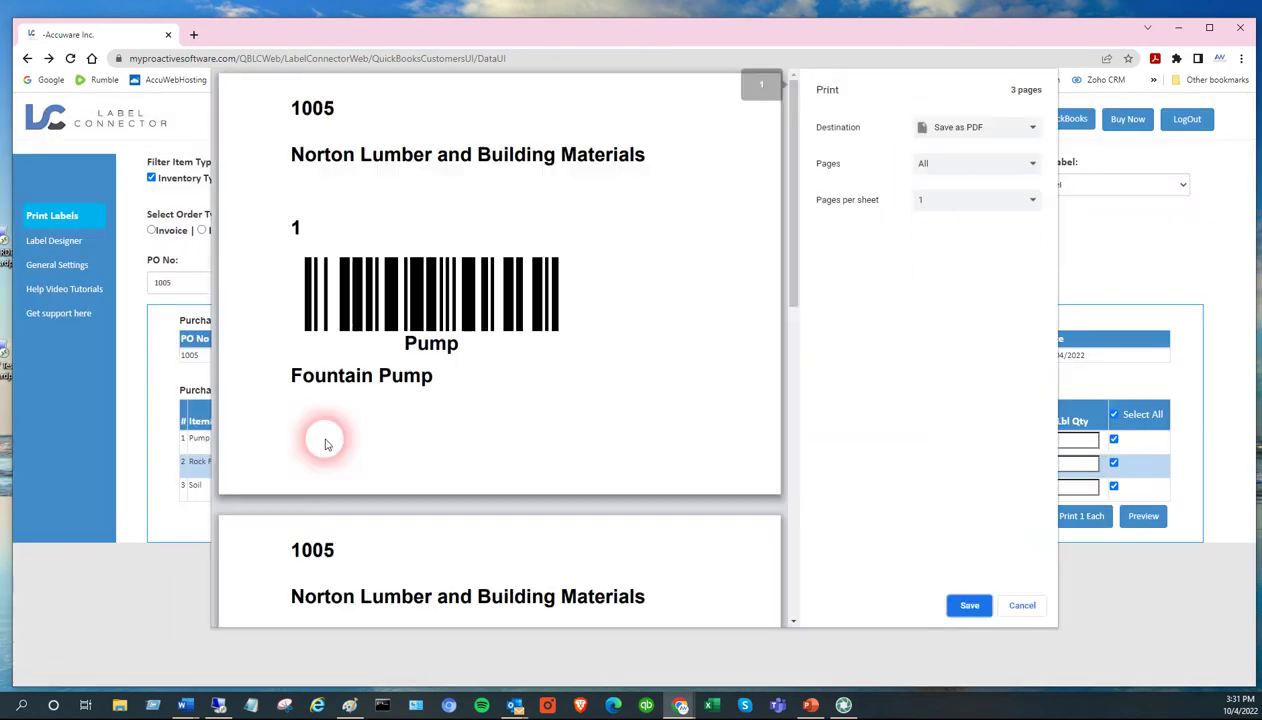
scroll(375, 360, "down", 1)
scroll(380, 365, "down", 2)
scroll(380, 365, "down", 1)
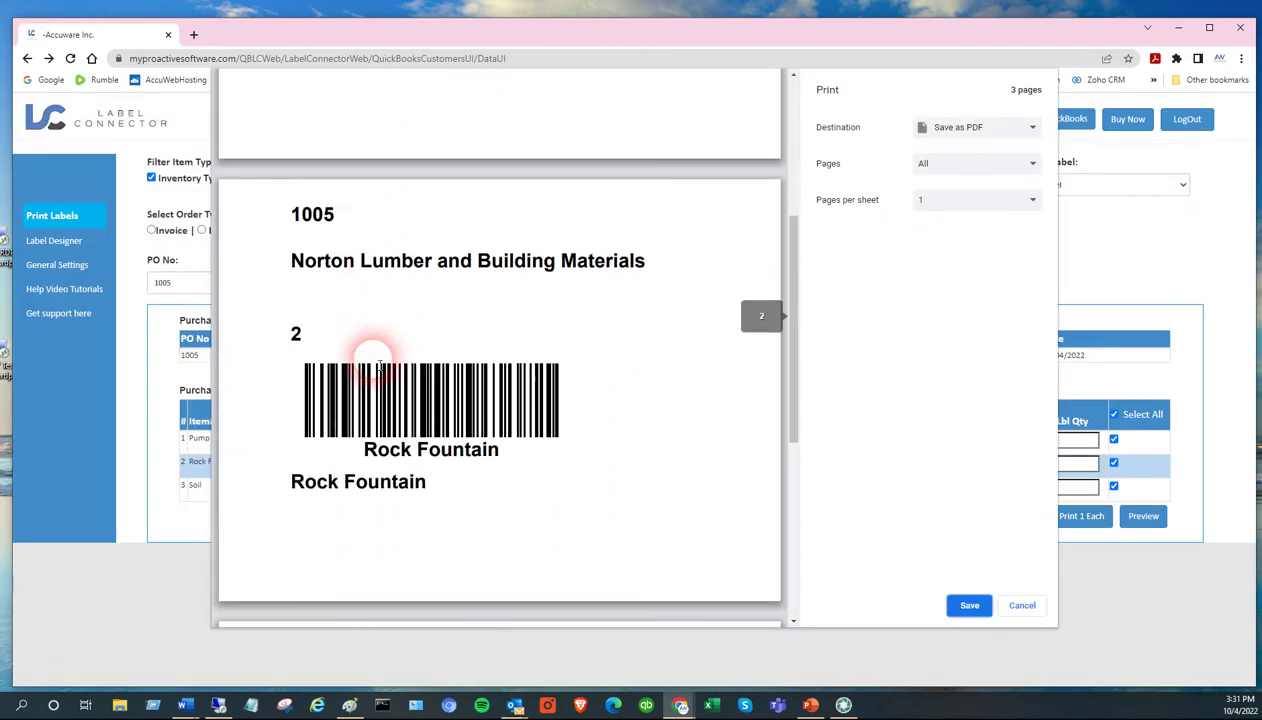
scroll(380, 365, "down", 3)
scroll(380, 365, "down", 2)
scroll(380, 365, "up", 3)
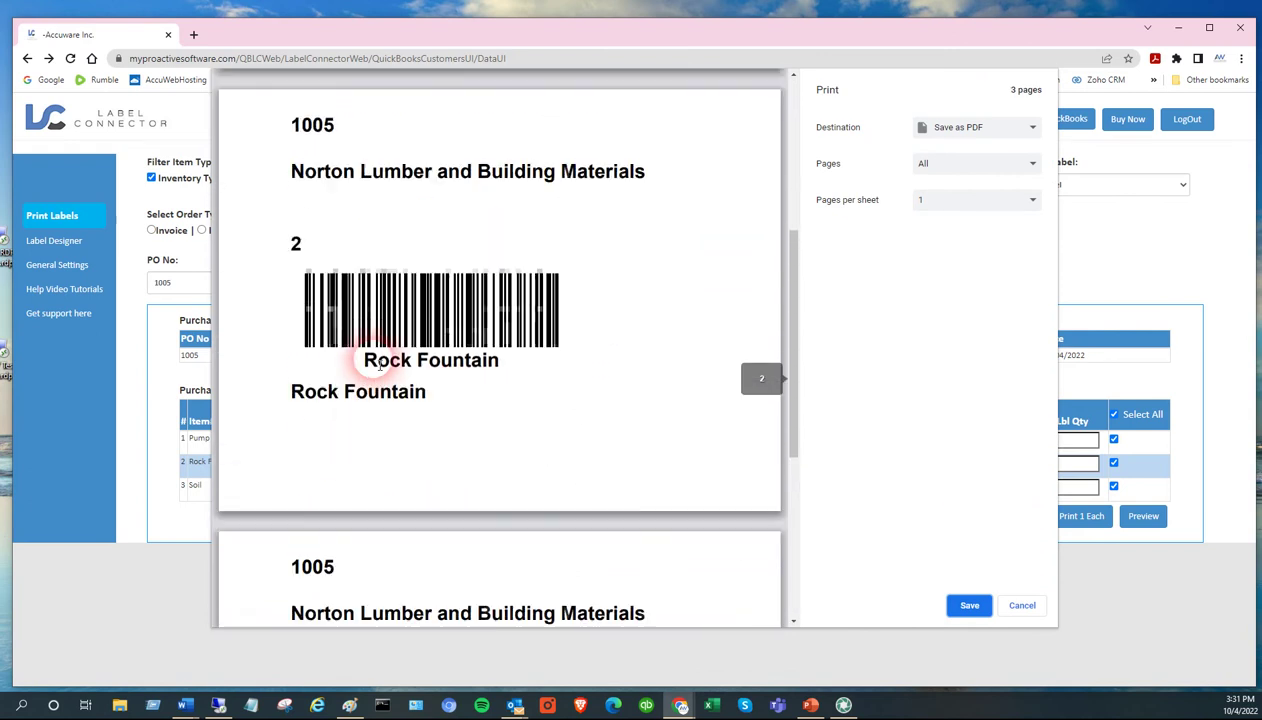
scroll(380, 365, "up", 3)
scroll(380, 365, "up", 1)
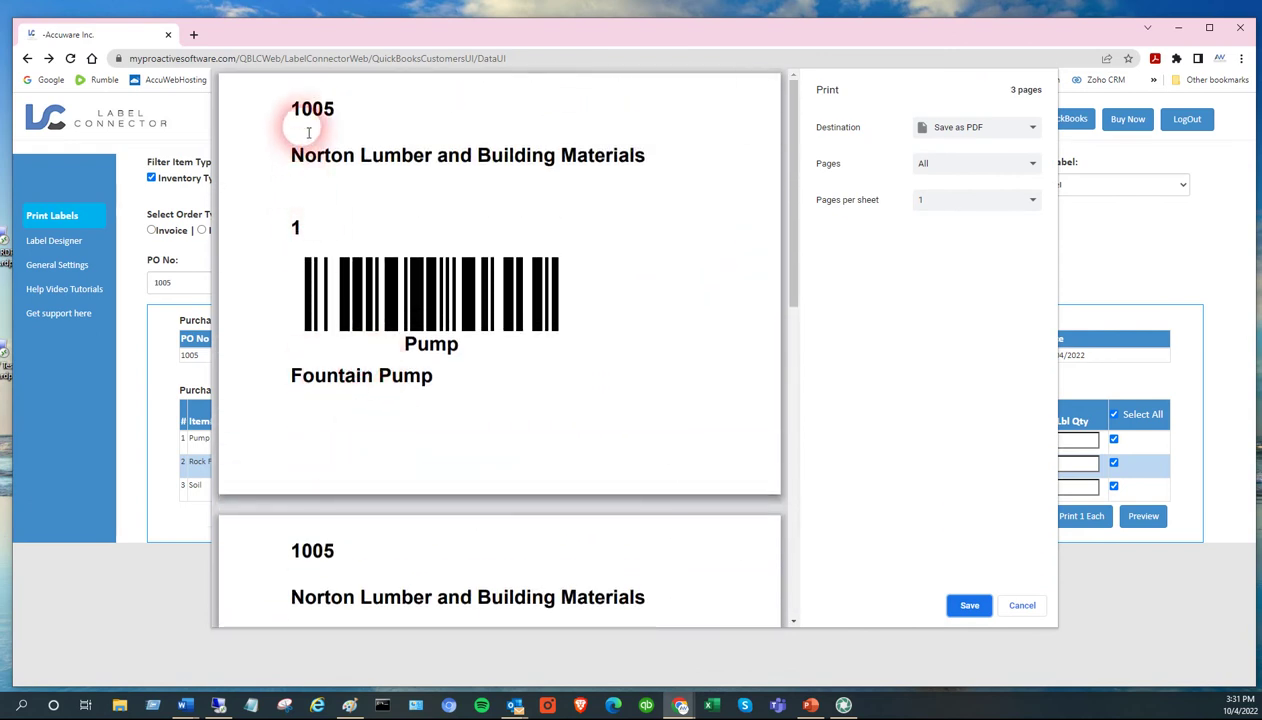
left_click_drag(292, 118, 340, 112)
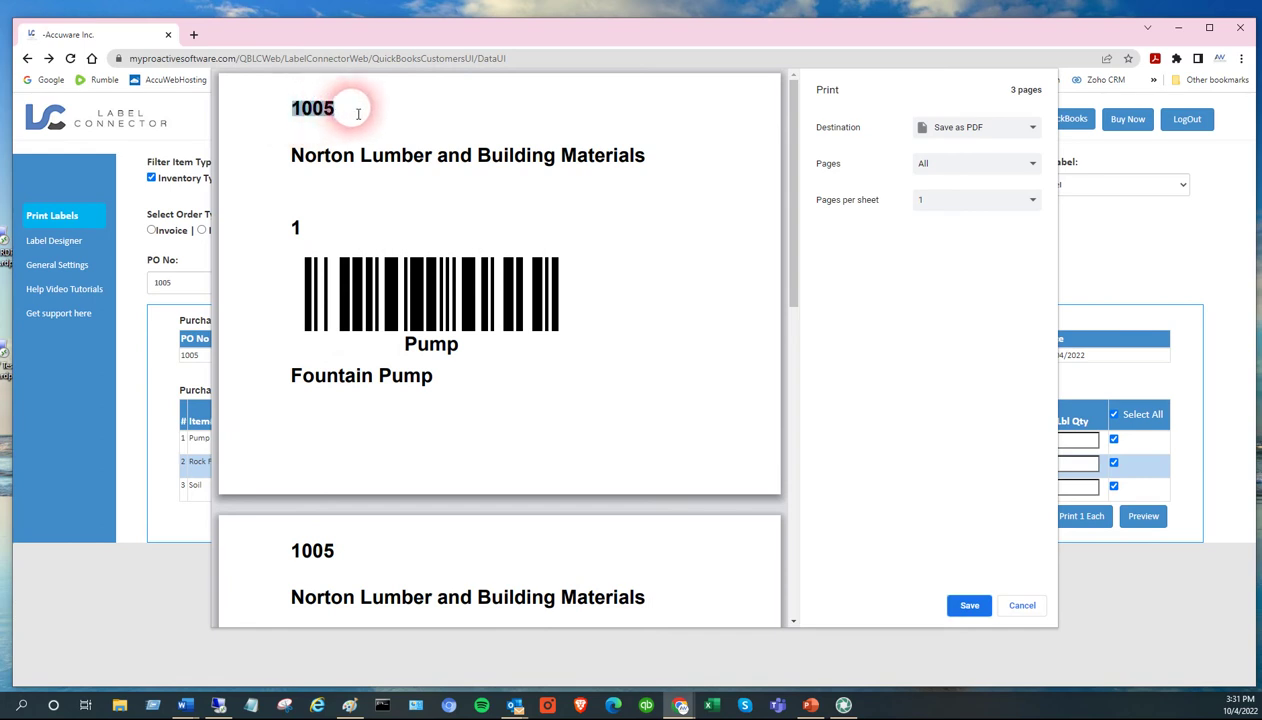
left_click(292, 162)
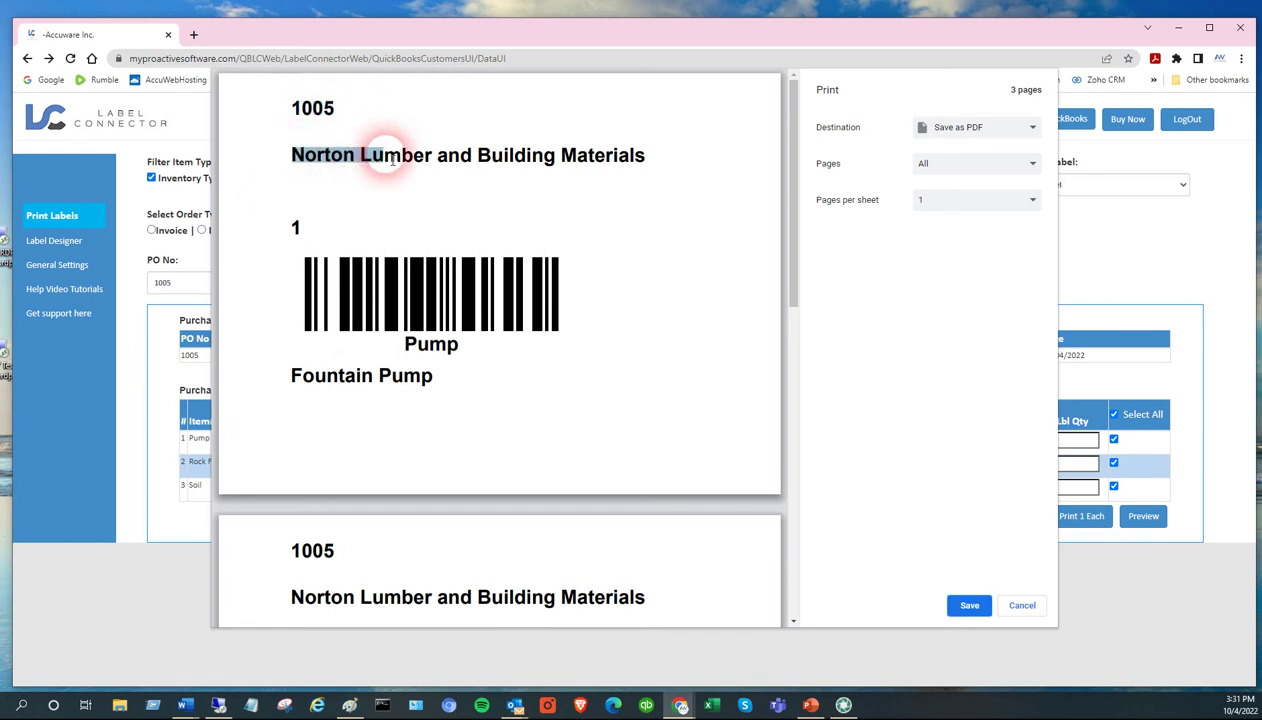
left_click_drag(290, 160, 556, 158)
left_click(377, 318)
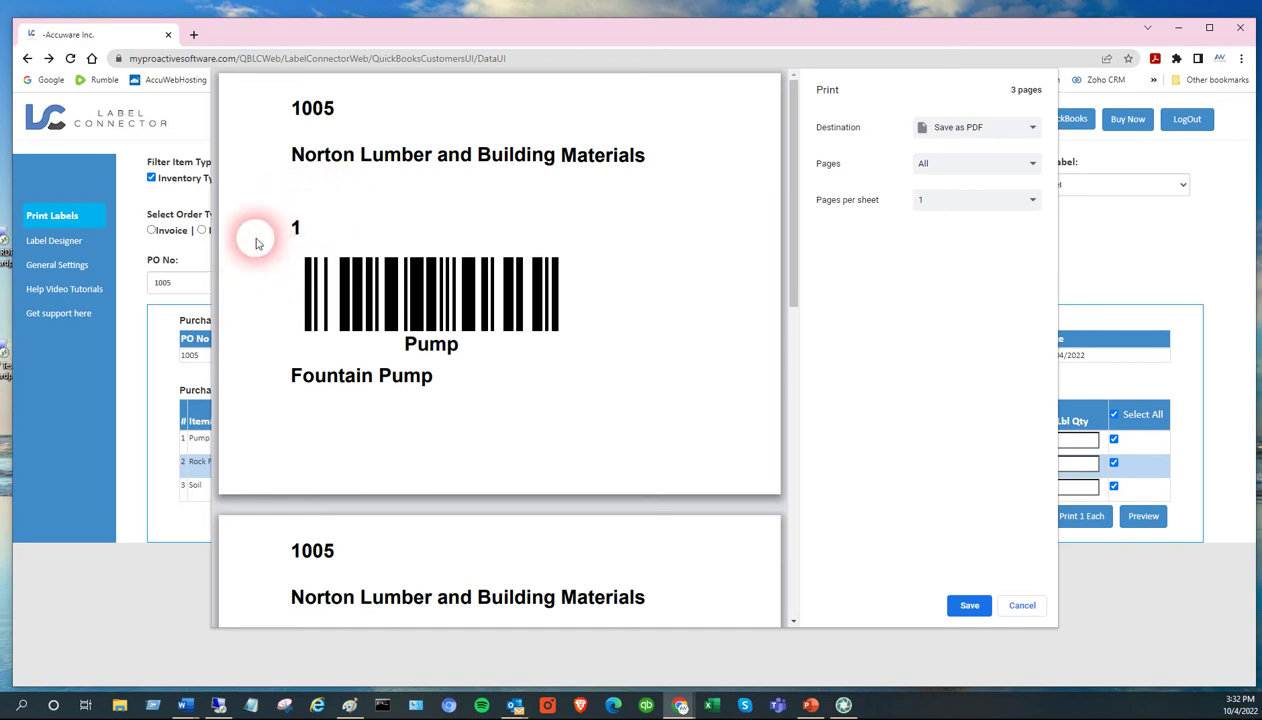
scroll(234, 296, "down", 1)
scroll(237, 302, "down", 2)
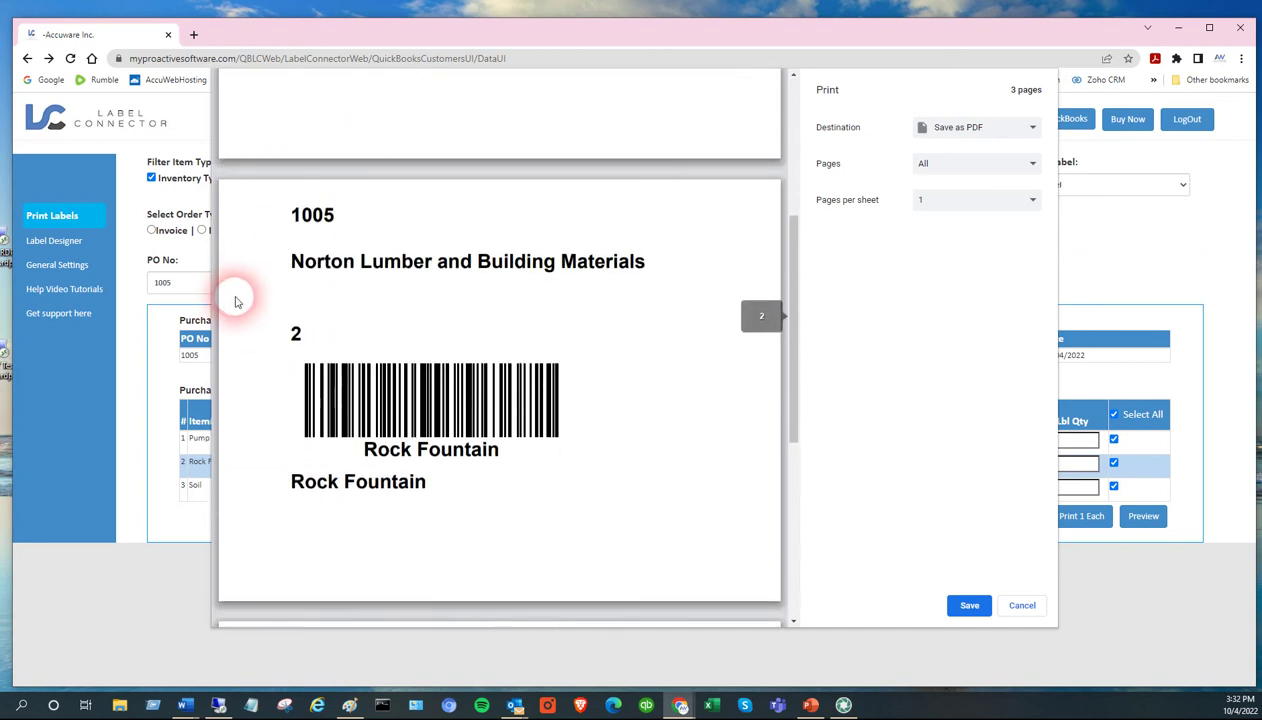
scroll(236, 298, "down", 1)
scroll(235, 296, "down", 2)
scroll(235, 298, "up", 3)
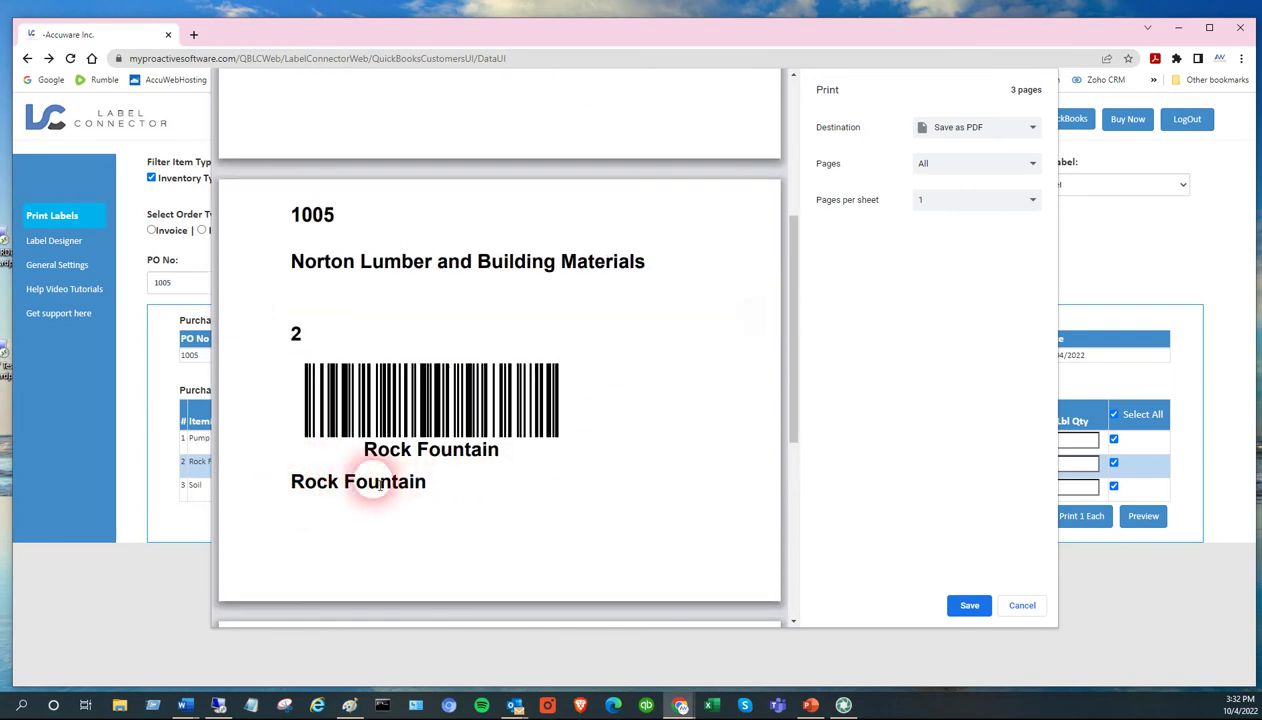
scroll(300, 498, "down", 1)
scroll(335, 500, "down", 2)
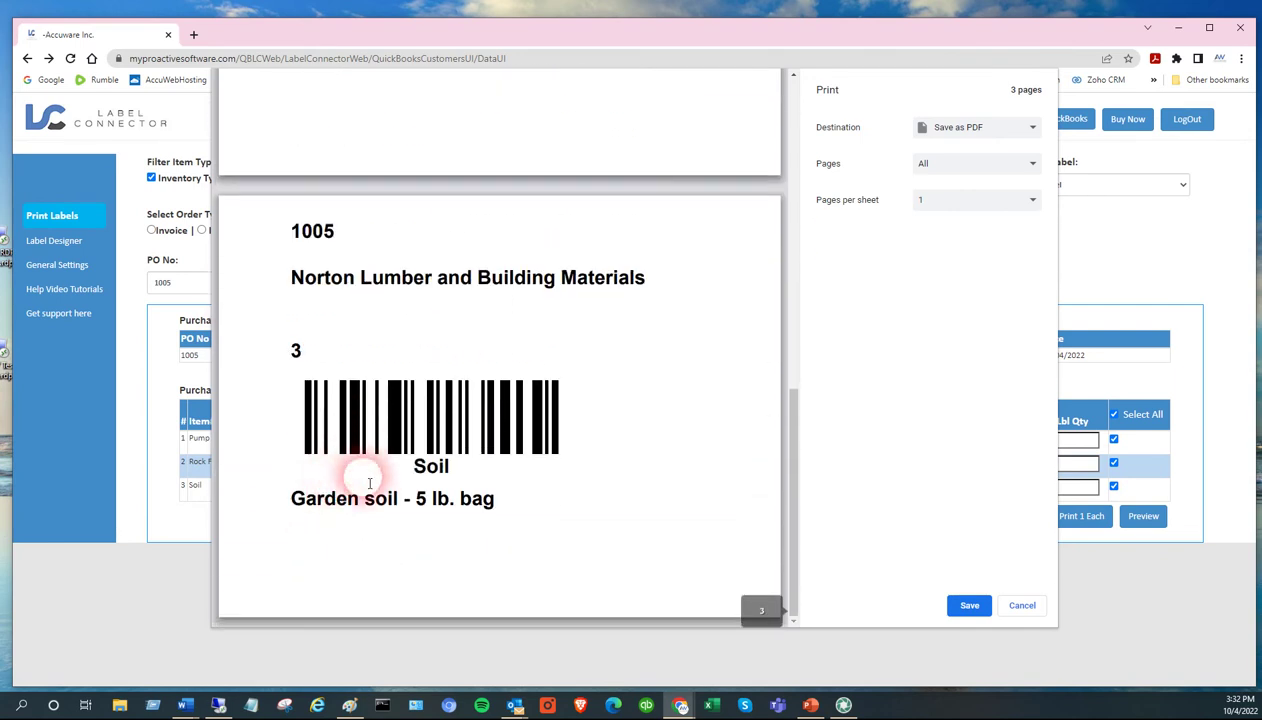
scroll(312, 535, "up", 3)
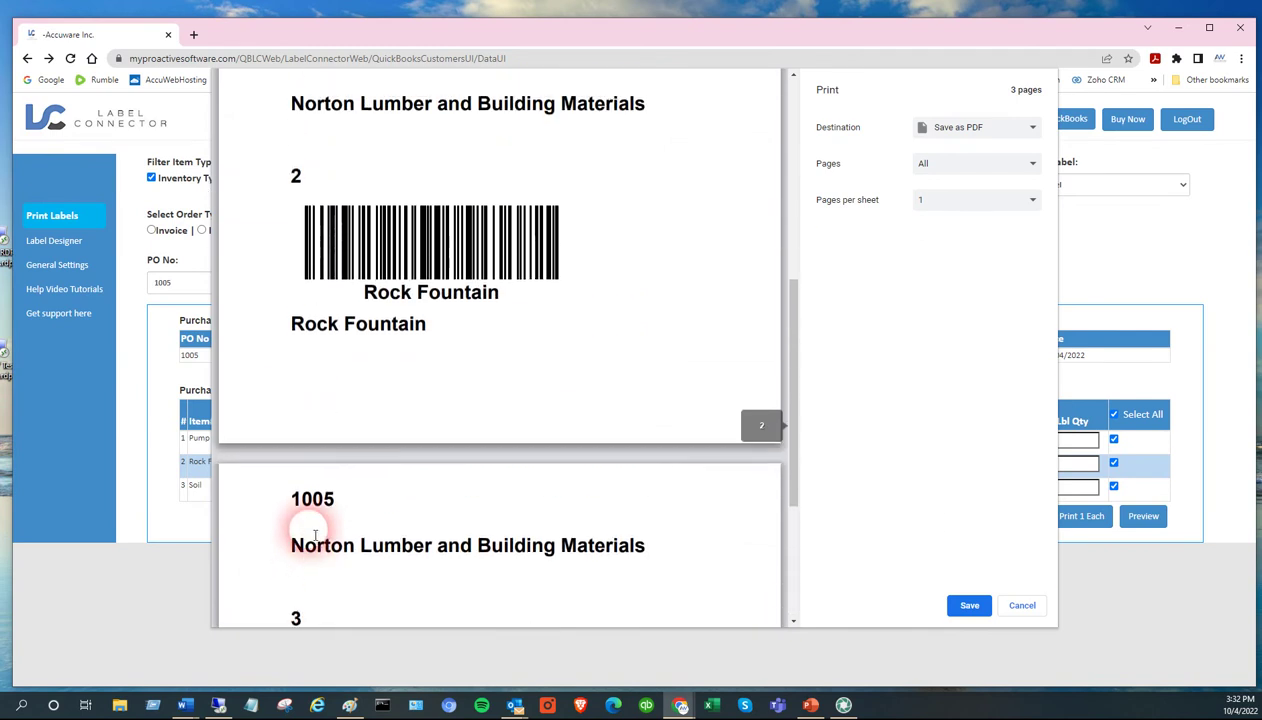
scroll(312, 535, "up", 3)
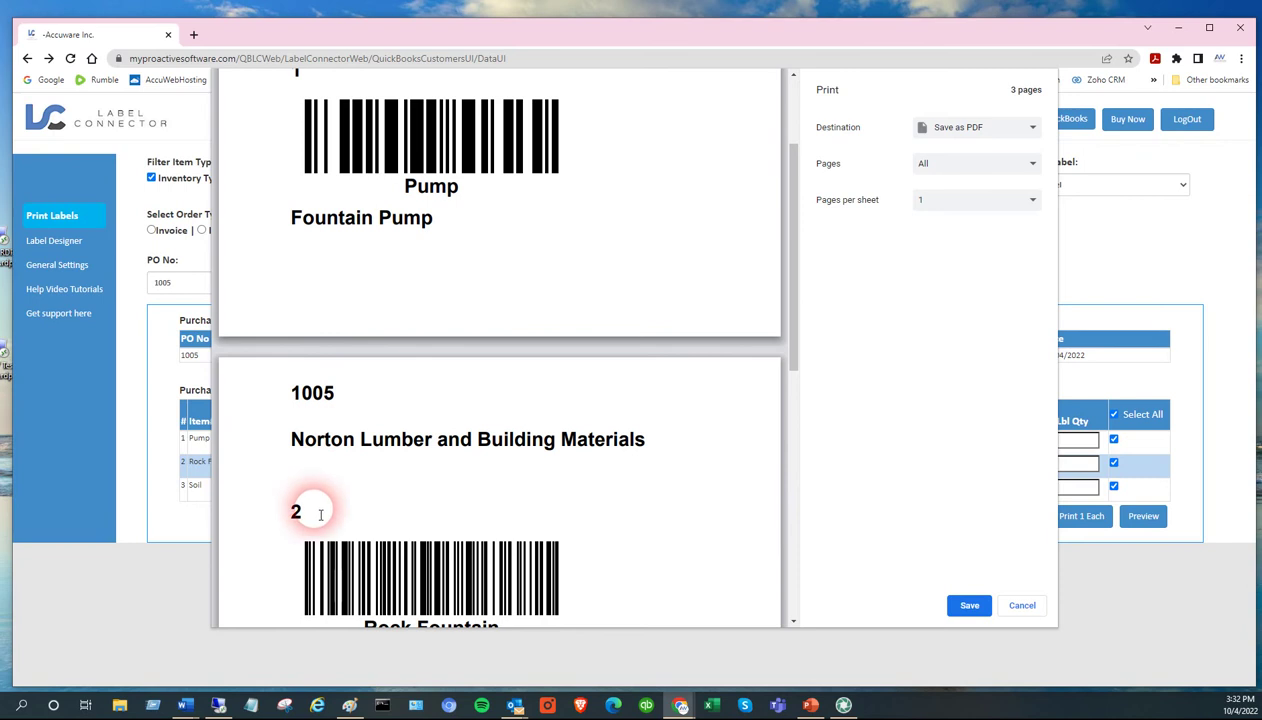
scroll(318, 514, "down", 3)
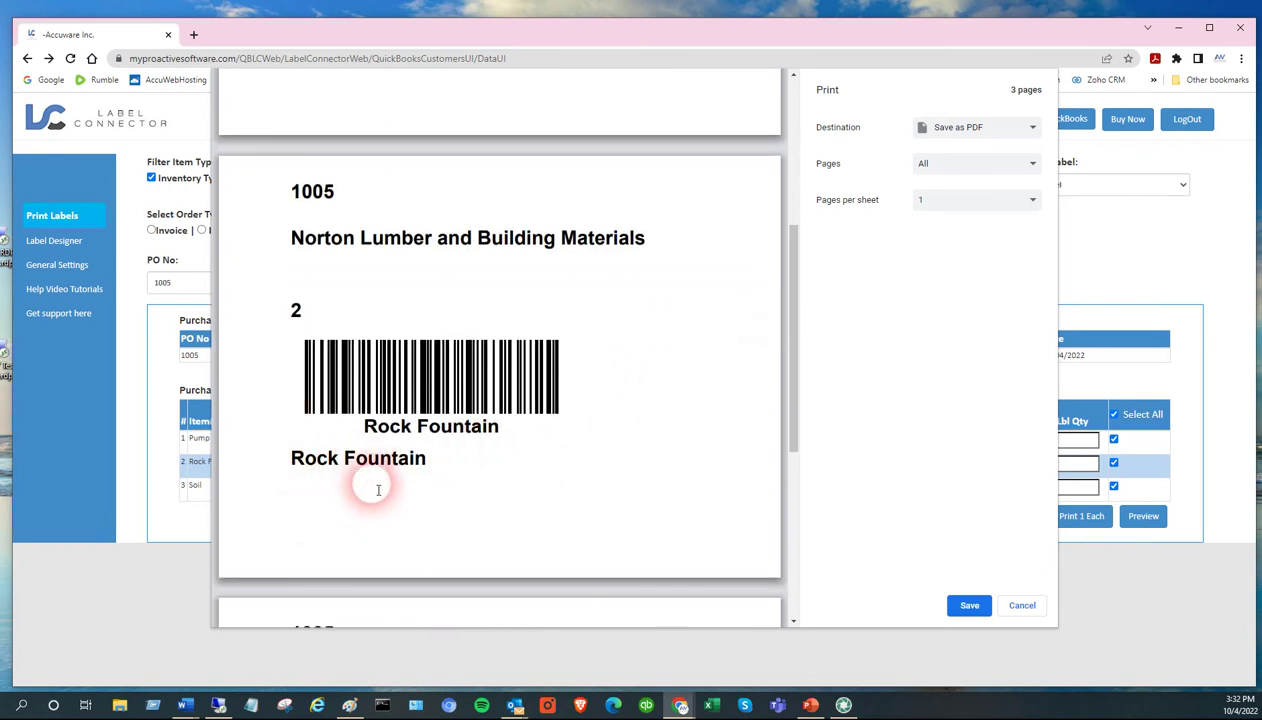
left_click(1012, 606)
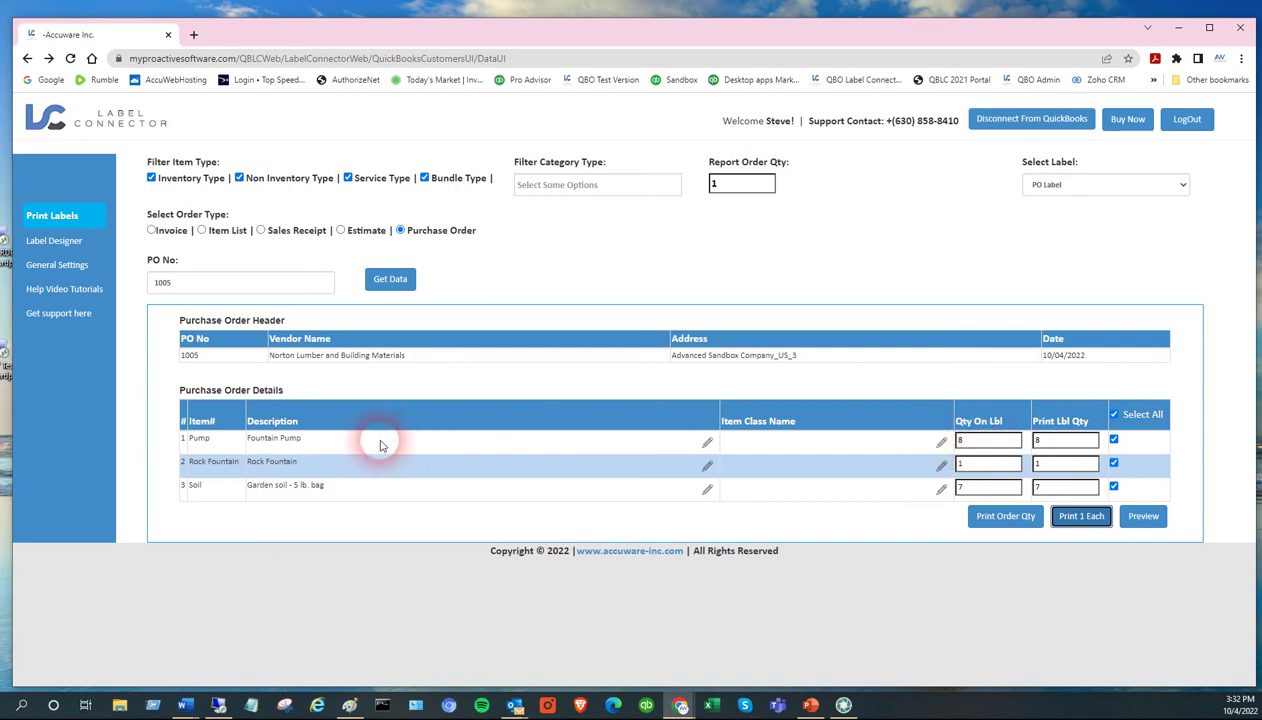
- Preview PO 1005 labels at full order quantities and scroll through the first pages
left_click(1005, 517)
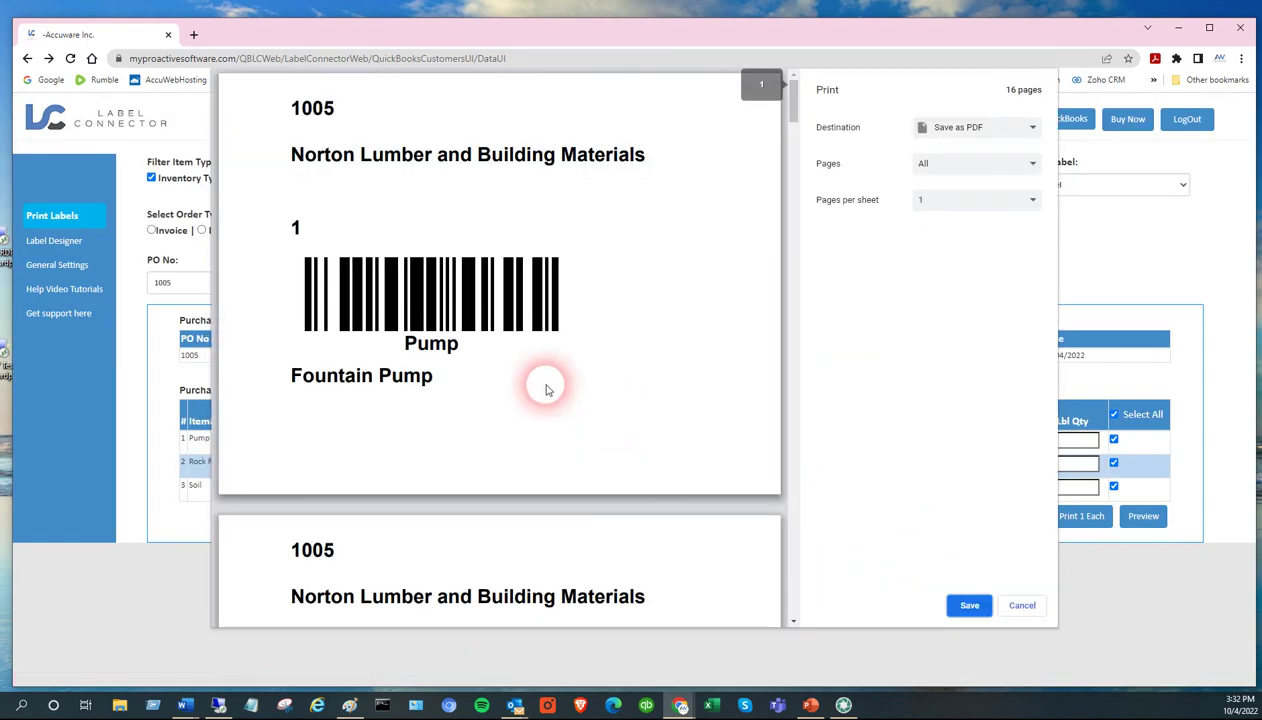
scroll(497, 367, "down", 1)
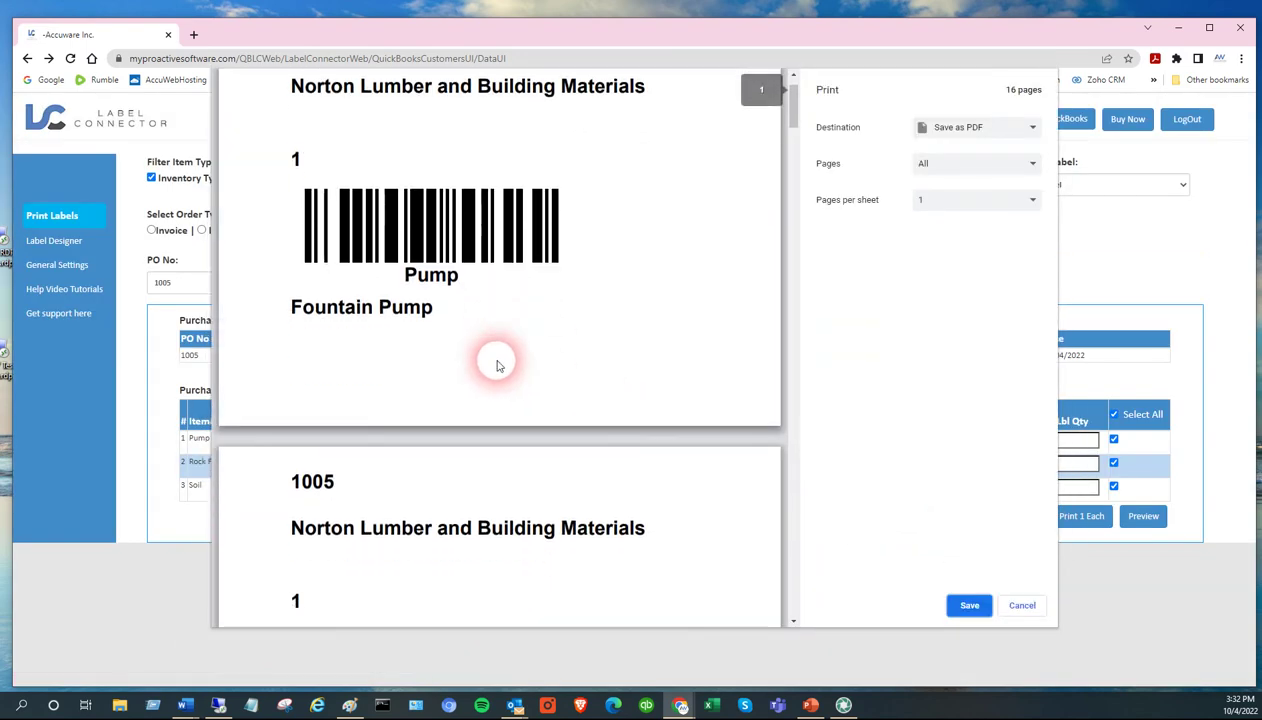
scroll(497, 367, "down", 3)
scroll(497, 367, "down", 2)
scroll(497, 367, "down", 3)
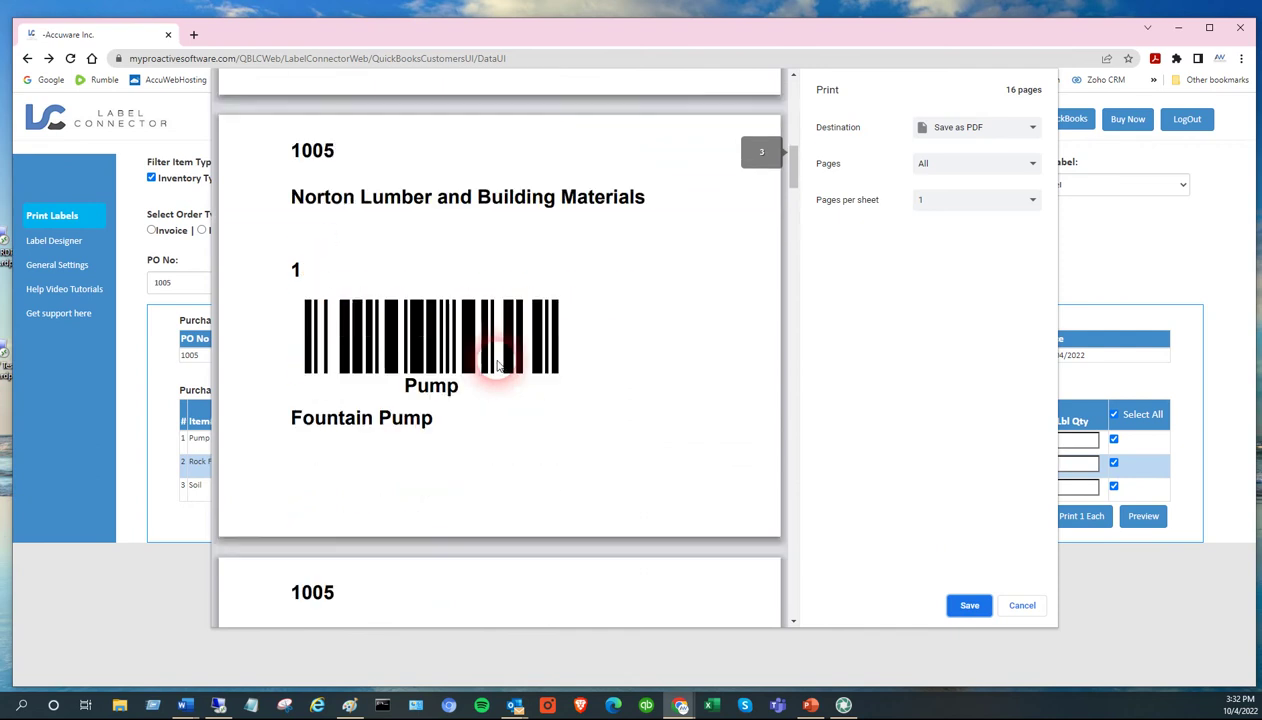
scroll(497, 367, "down", 3)
scroll(497, 365, "down", 2)
scroll(497, 365, "down", 2)
scroll(497, 365, "down", 3)
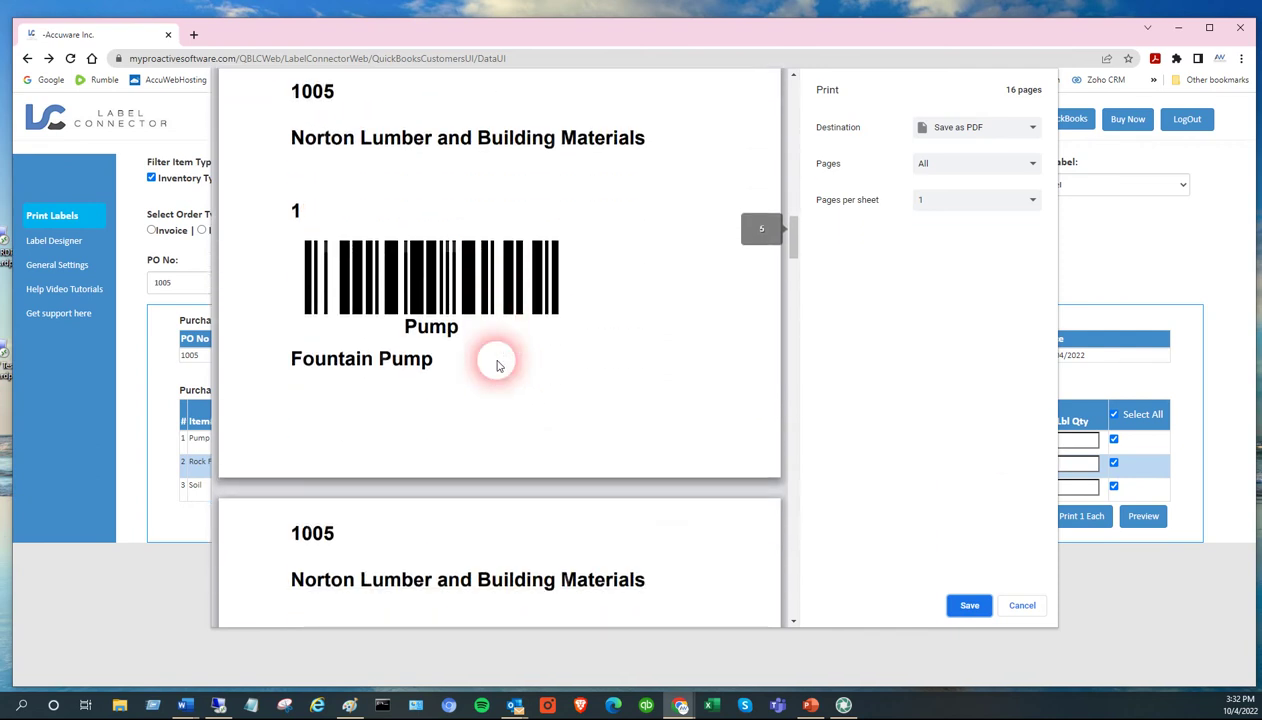
scroll(497, 365, "down", 2)
scroll(497, 365, "down", 1)
scroll(497, 365, "down", 3)
scroll(497, 365, "down", 2)
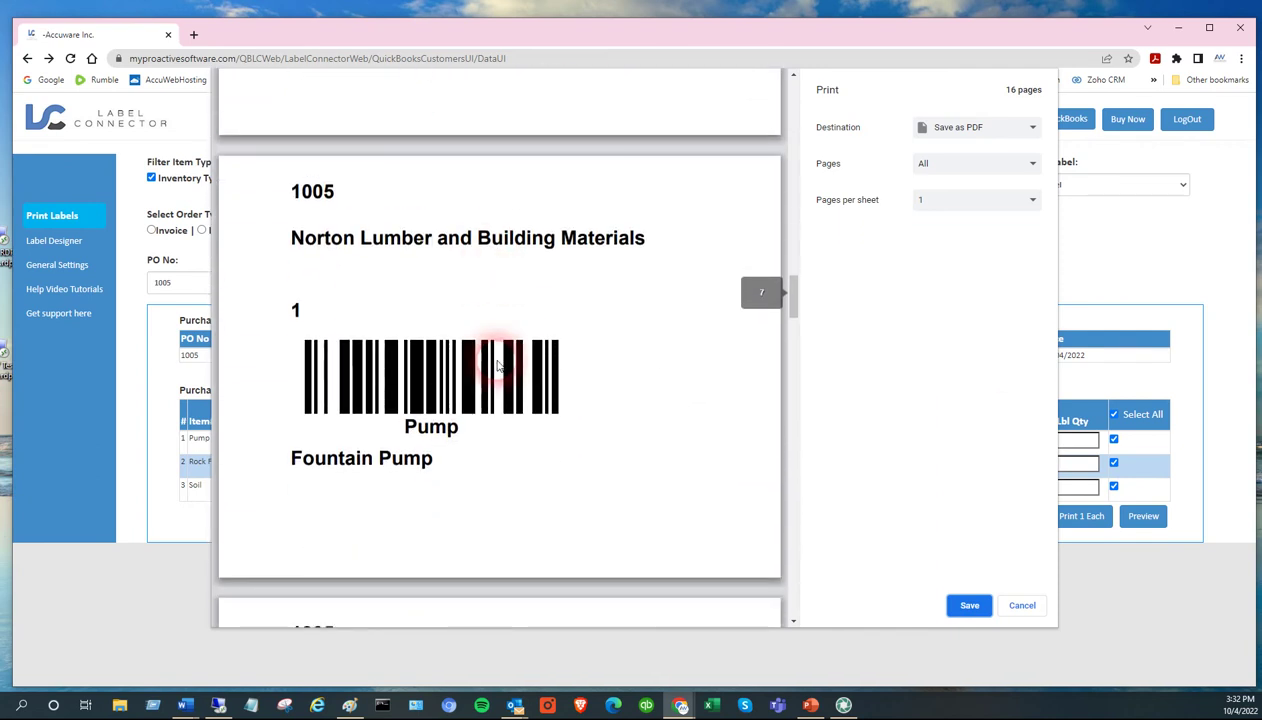
scroll(497, 365, "down", 2)
scroll(497, 365, "down", 2)
scroll(497, 365, "down", 3)
- Check the remaining pages of the 16-page preview and close it without printing
scroll(497, 365, "down", 1)
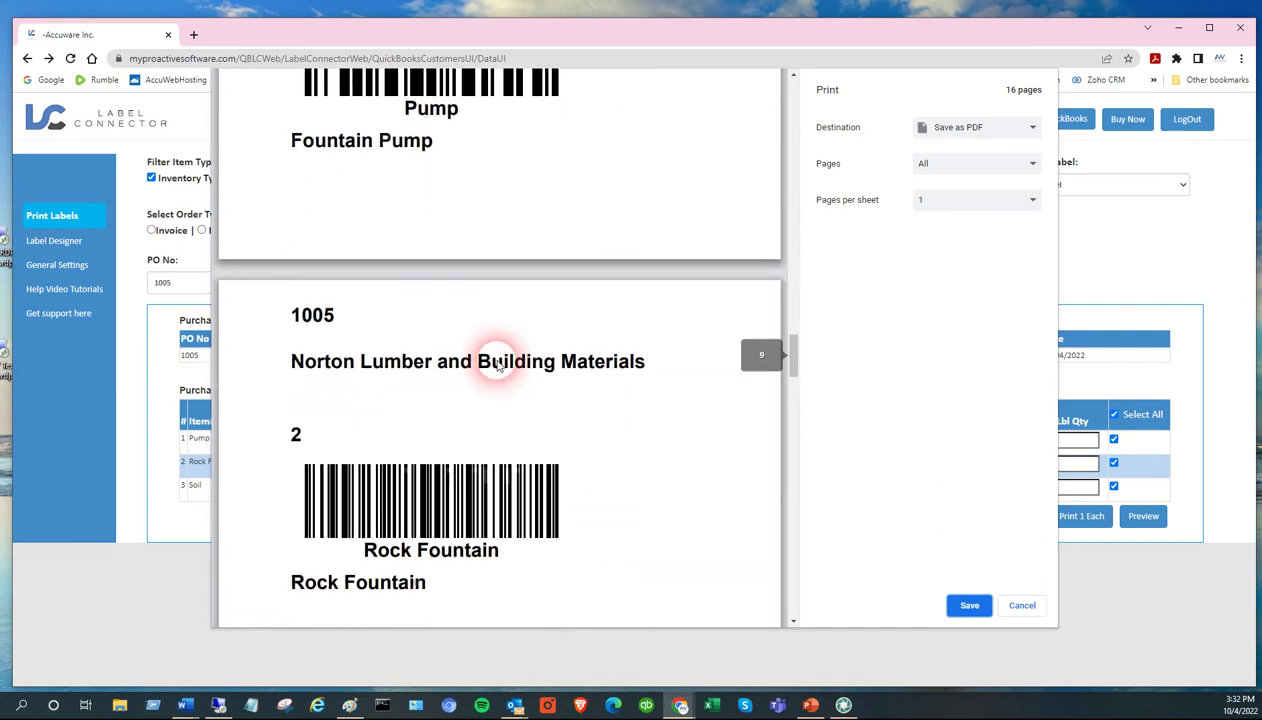
scroll(497, 365, "down", 2)
scroll(497, 365, "down", 2)
scroll(497, 365, "down", 1)
scroll(497, 365, "down", 1)
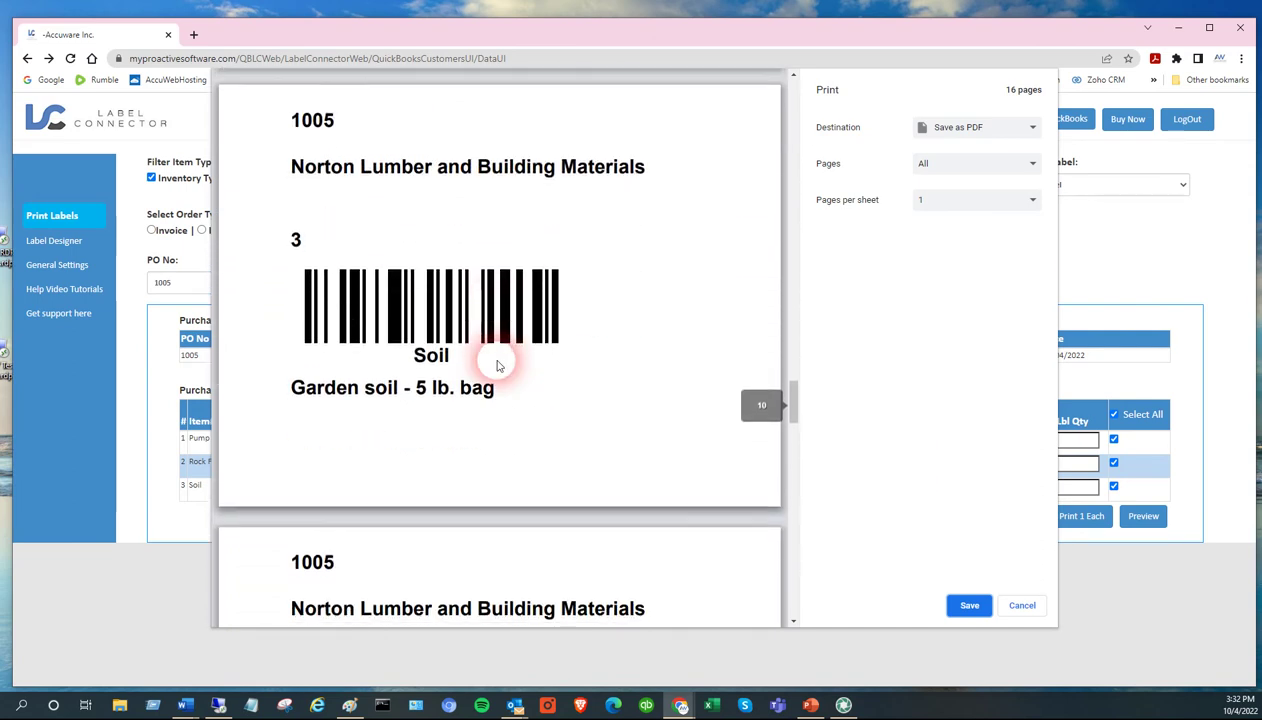
scroll(497, 365, "down", 1)
scroll(497, 365, "down", 1)
scroll(497, 365, "down", 2)
scroll(497, 365, "down", 1)
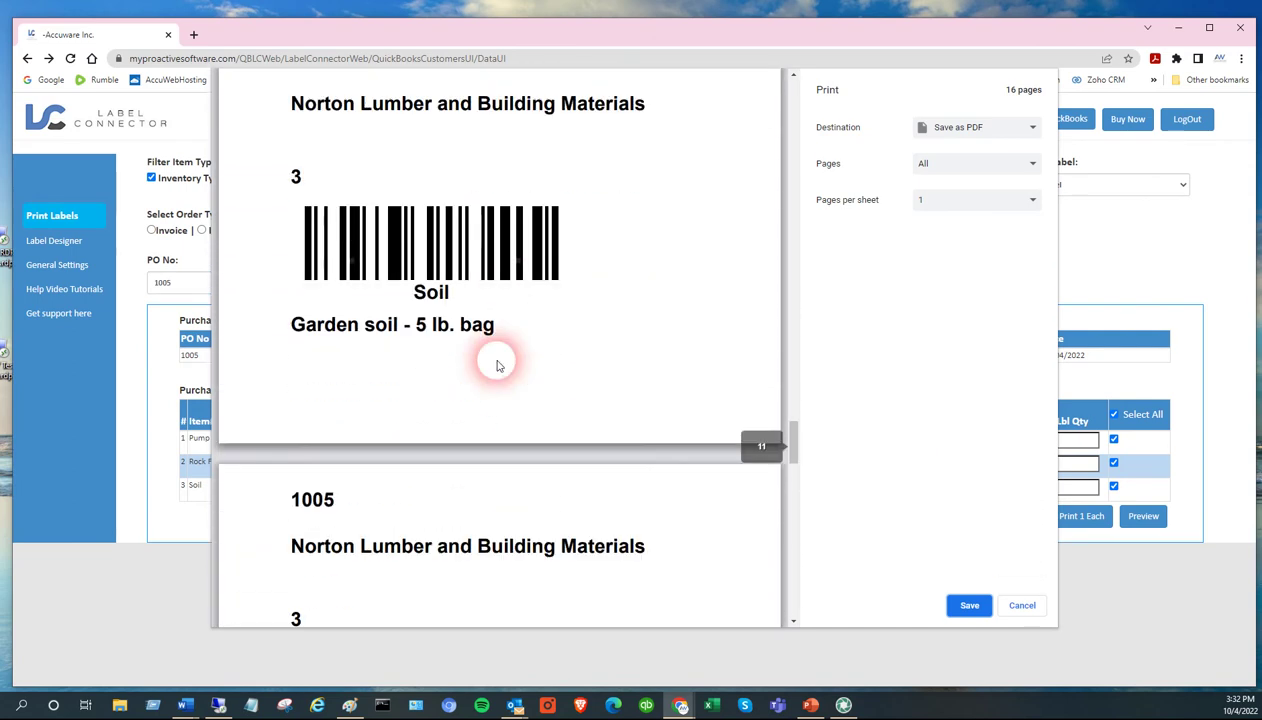
scroll(497, 365, "down", 3)
scroll(497, 365, "down", 2)
scroll(497, 365, "down", 1)
scroll(493, 362, "down", 2)
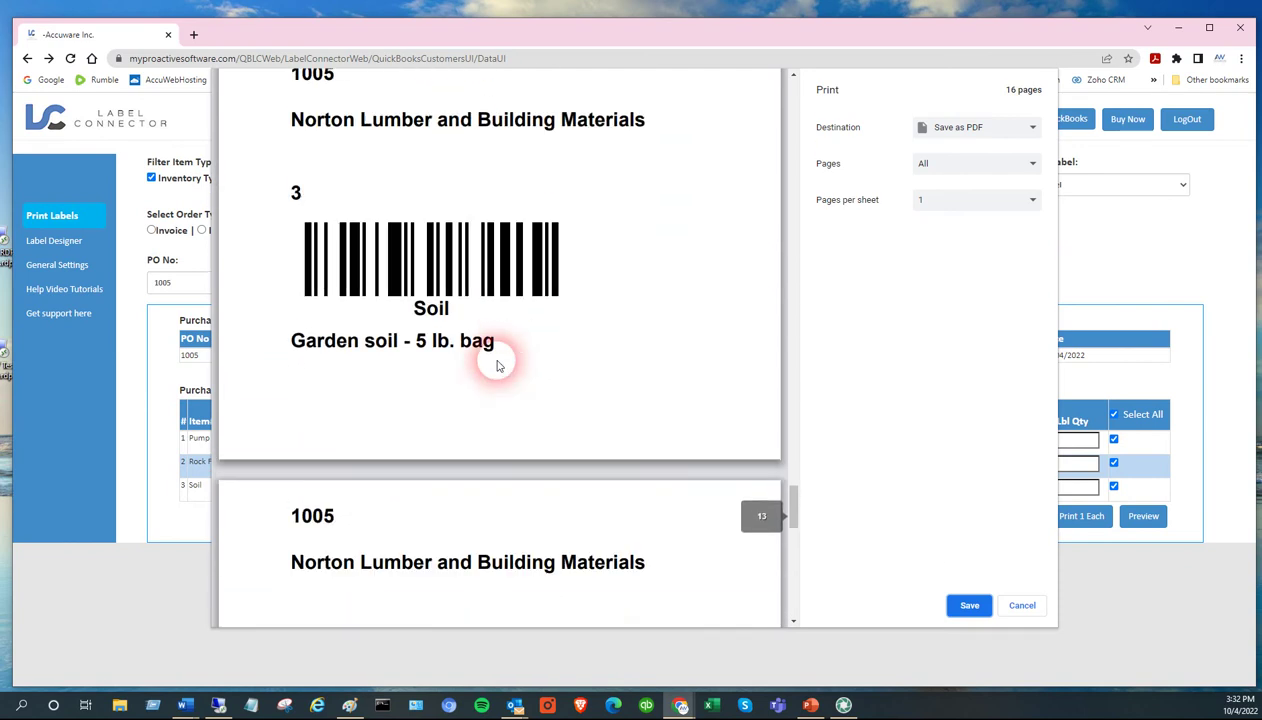
scroll(493, 361, "down", 2)
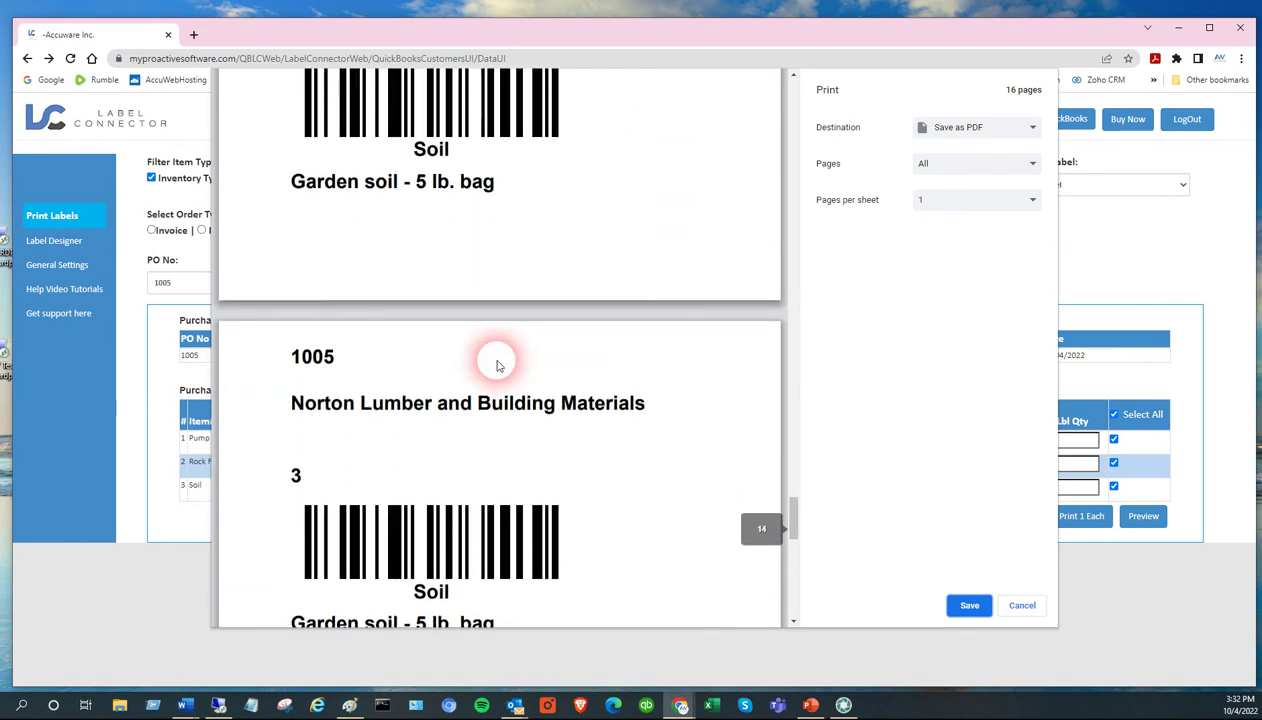
left_click(1021, 606)
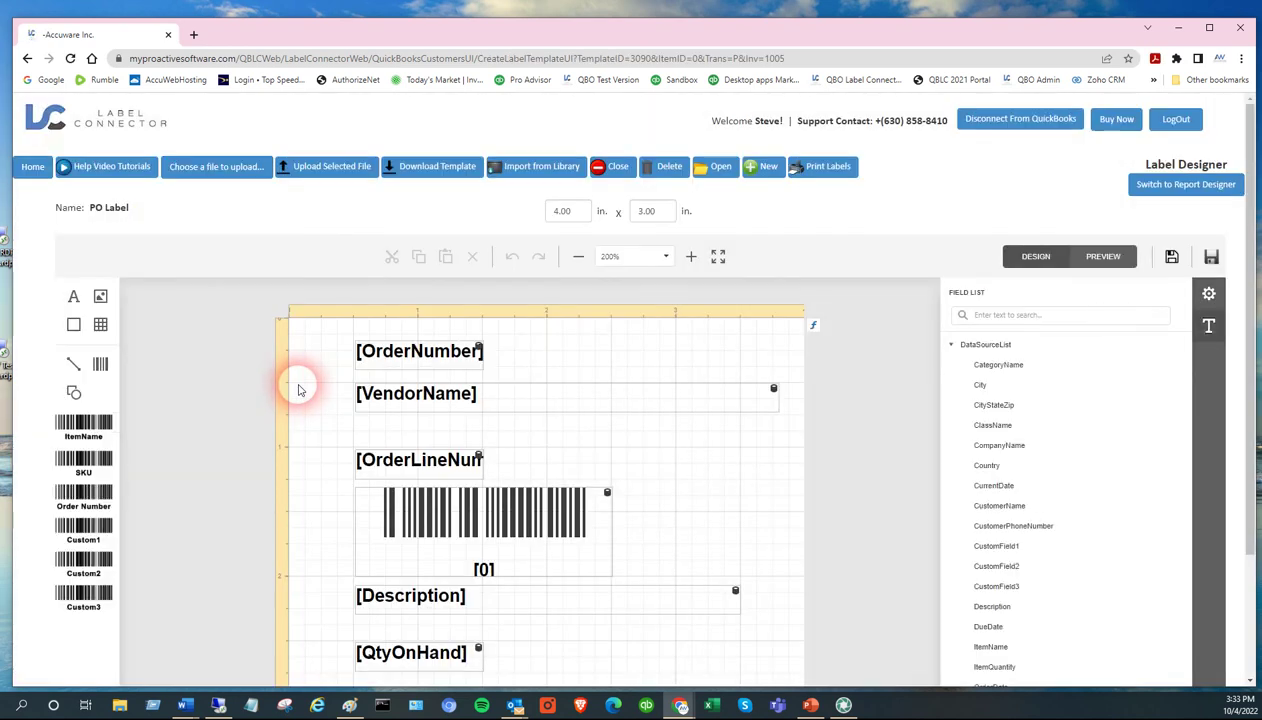
- Inspect the 4x3 PO Label layout and its barcode element, then return to Print Labels
scroll(257, 440, "down", 1)
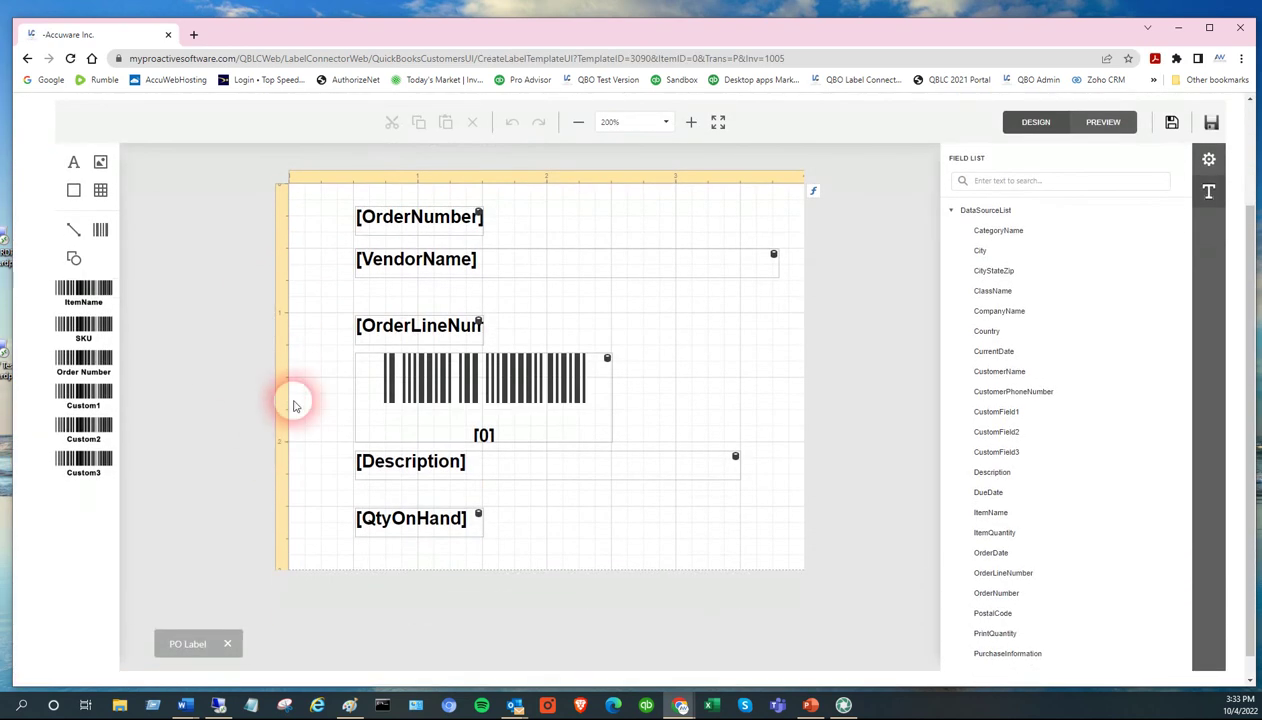
left_click(513, 385)
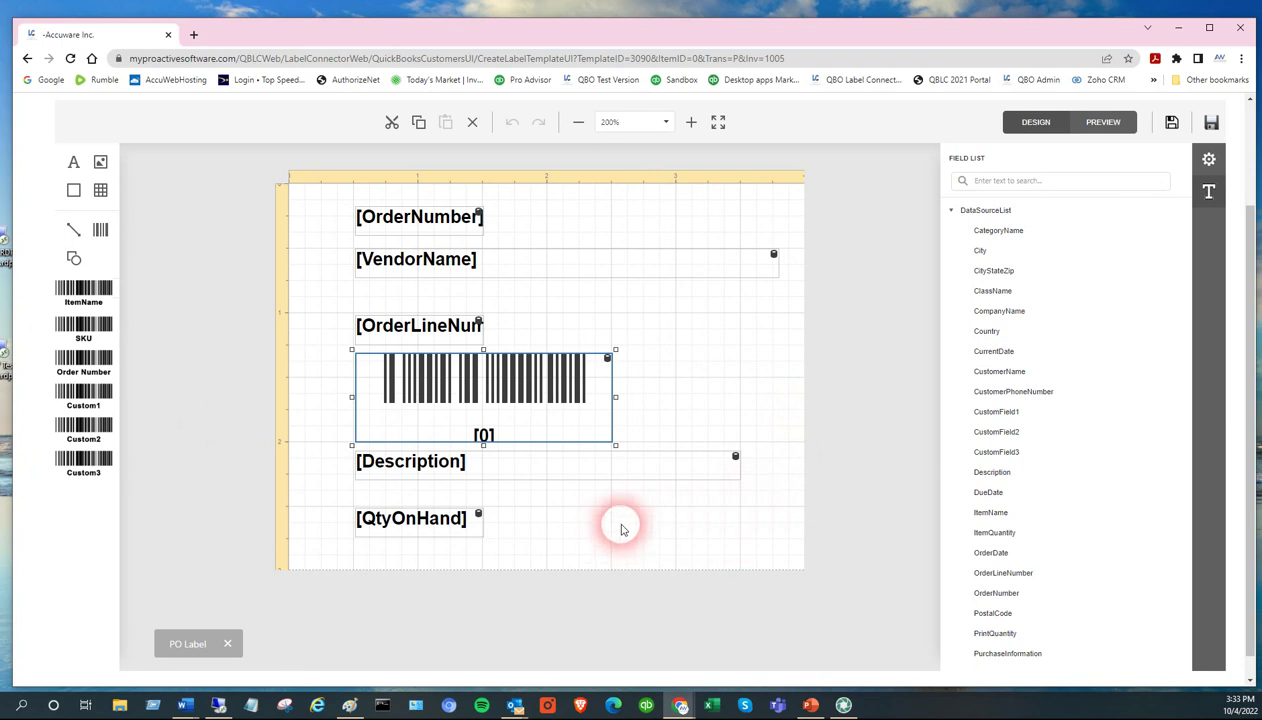
scroll(695, 340, "up", 3)
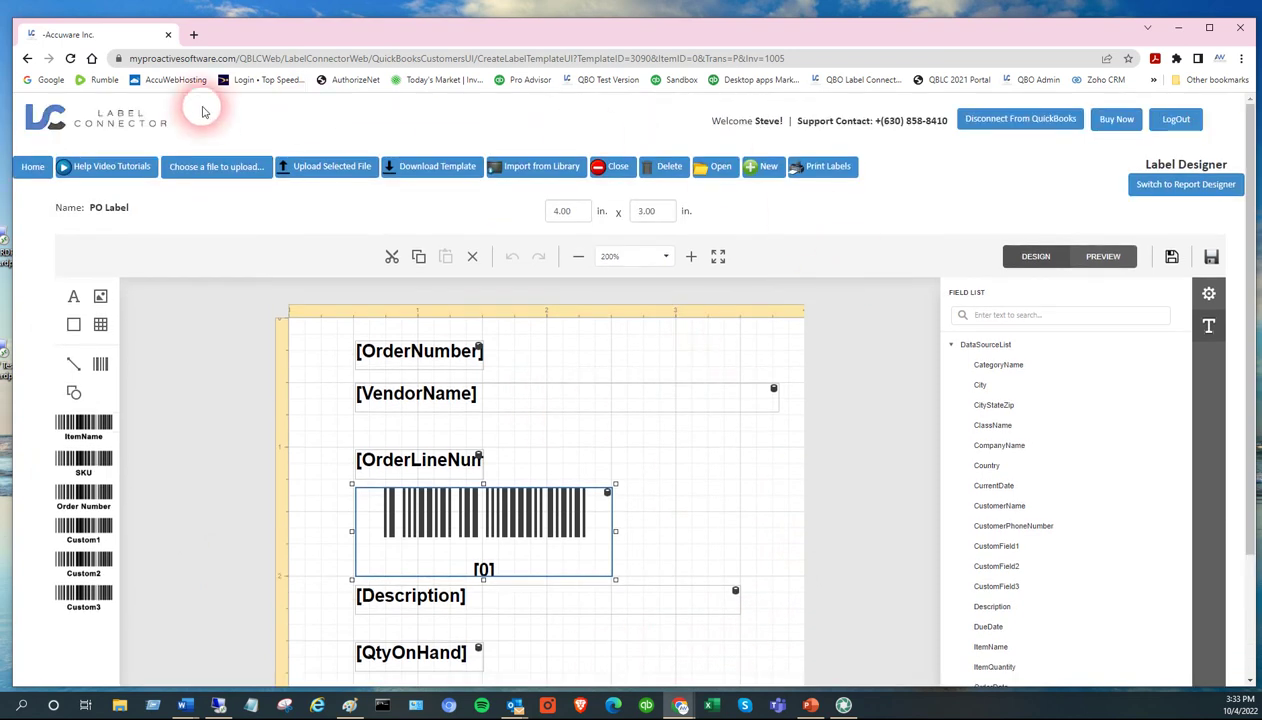
left_click(47, 170)
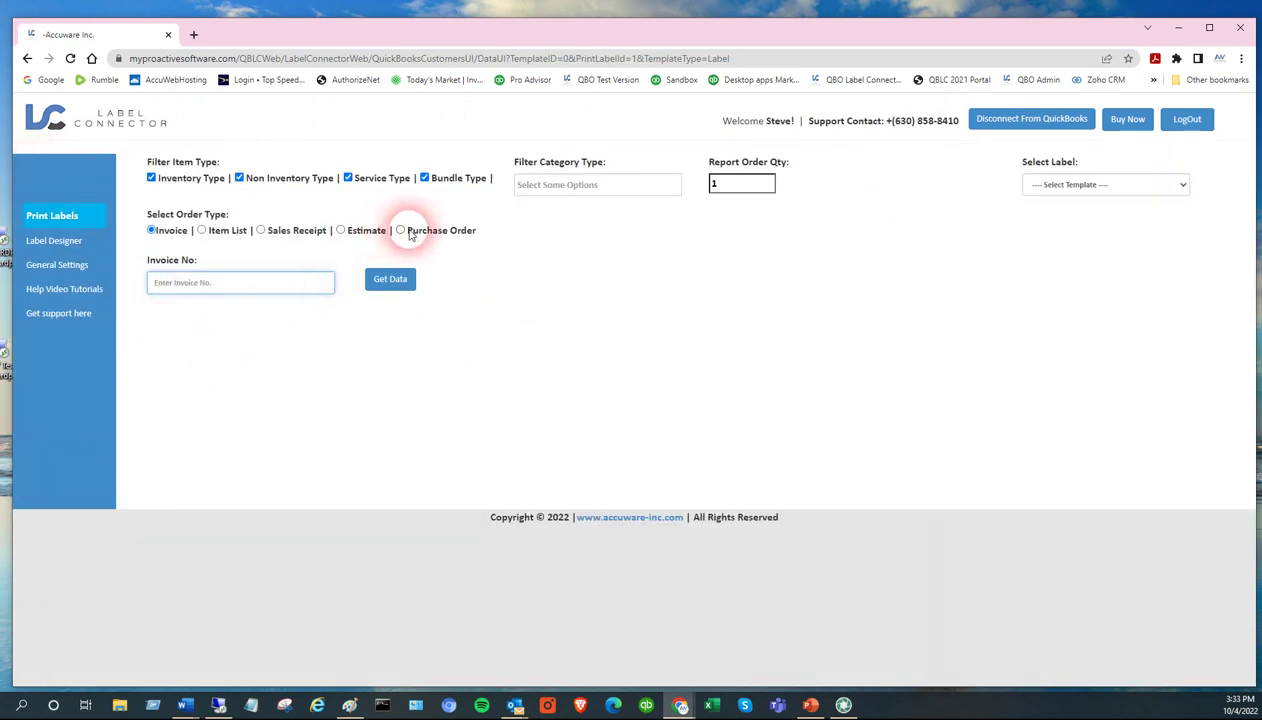
- Reload purchase order 1005 from QuickBooks with the Purchase Order order type
left_click(401, 230)
left_click(262, 282)
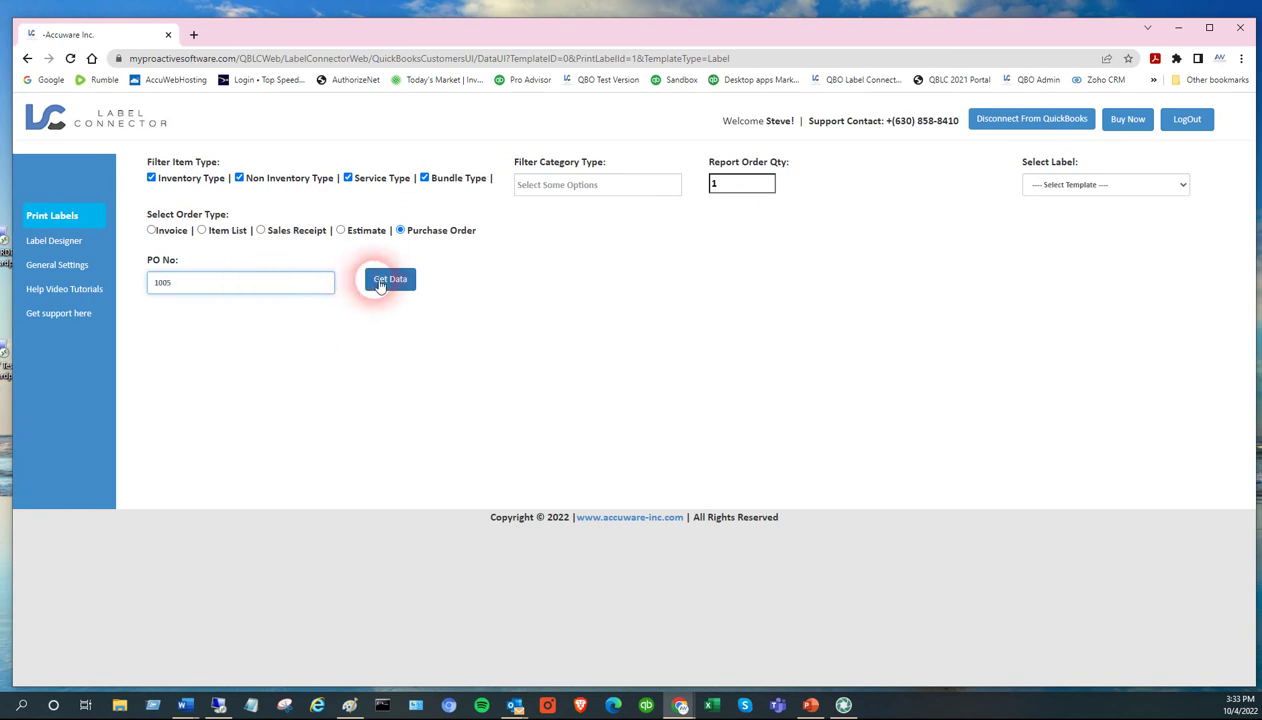
left_click(393, 282)
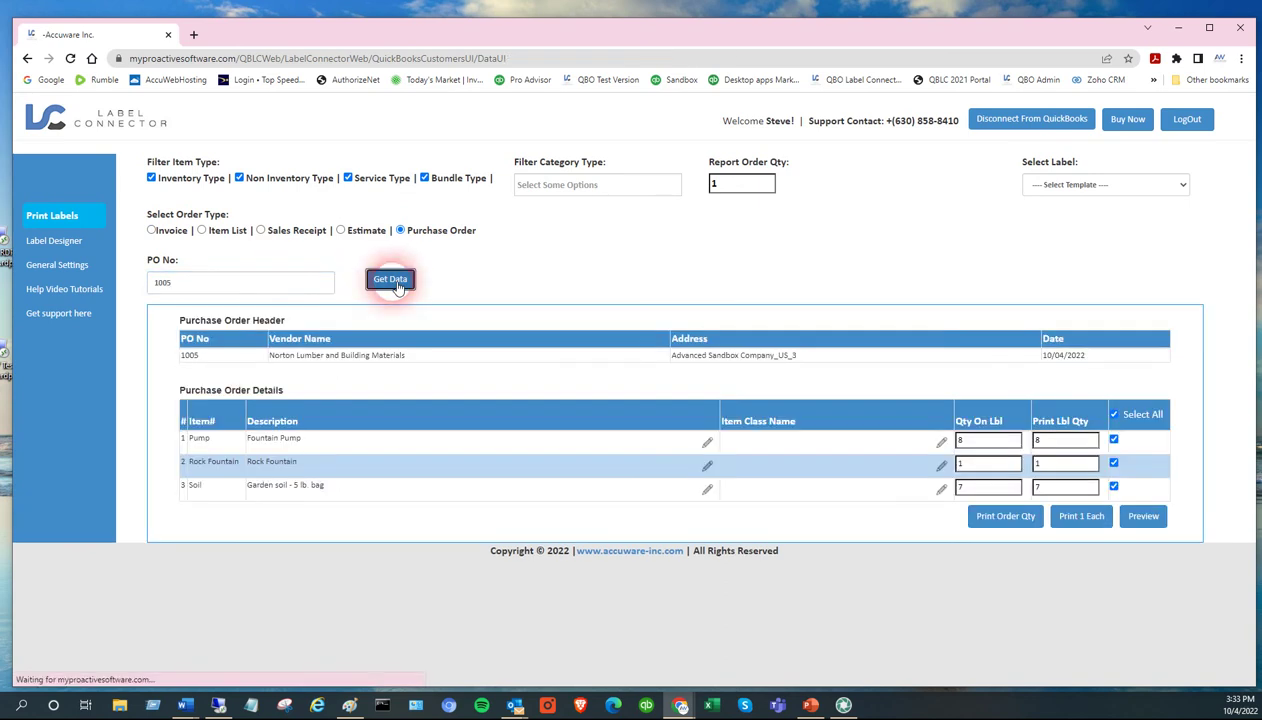
- Choose the PO Label template and preview one label per item
left_click(1088, 521)
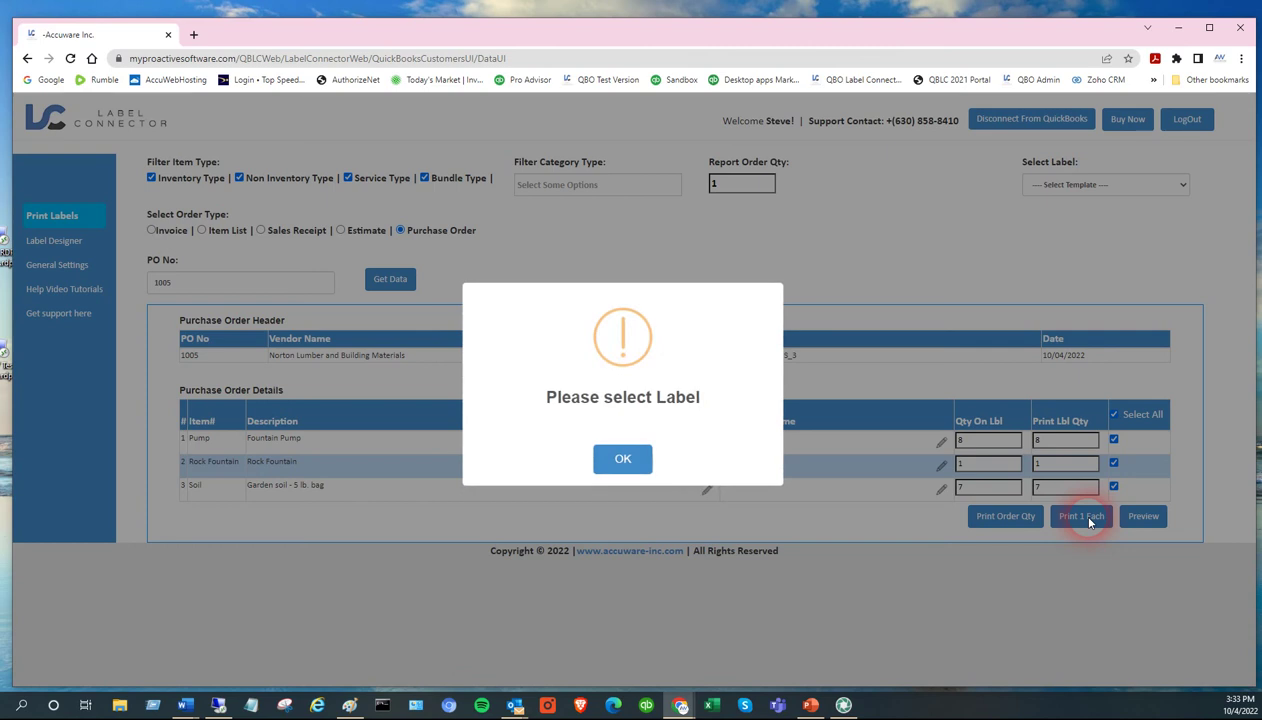
left_click(650, 458)
left_click(1055, 184)
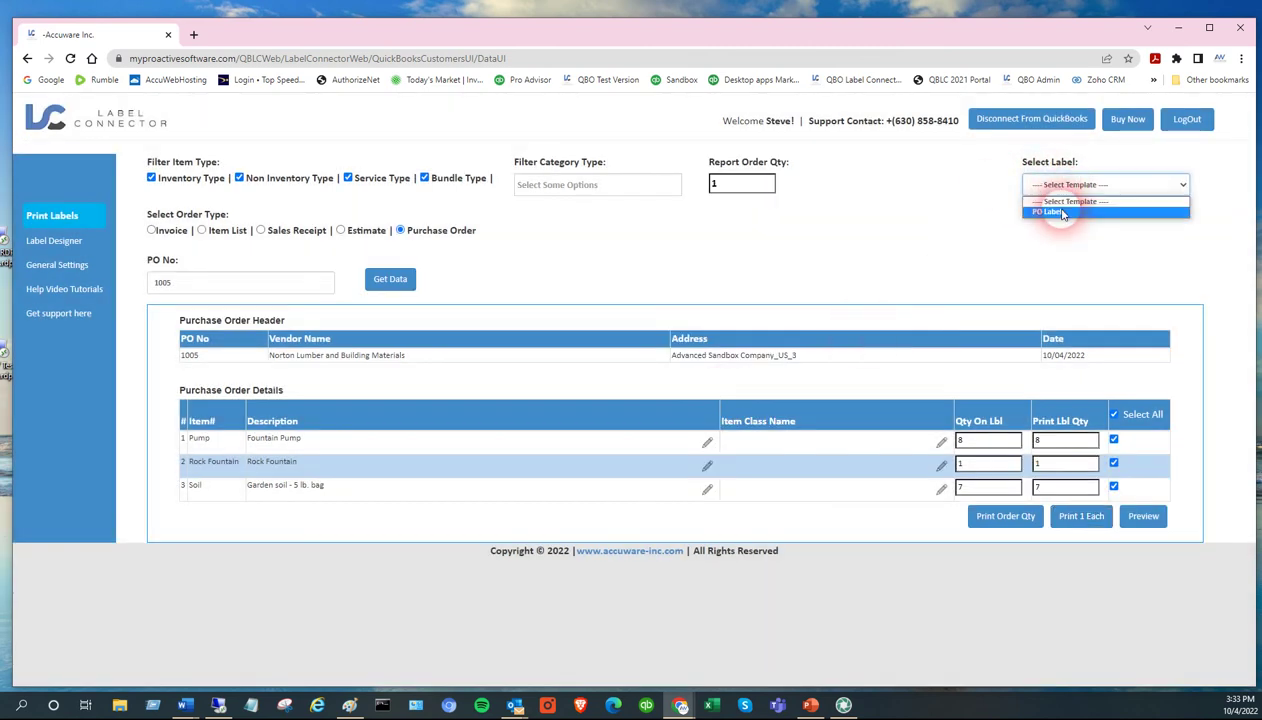
left_click(1050, 206)
left_click(1081, 516)
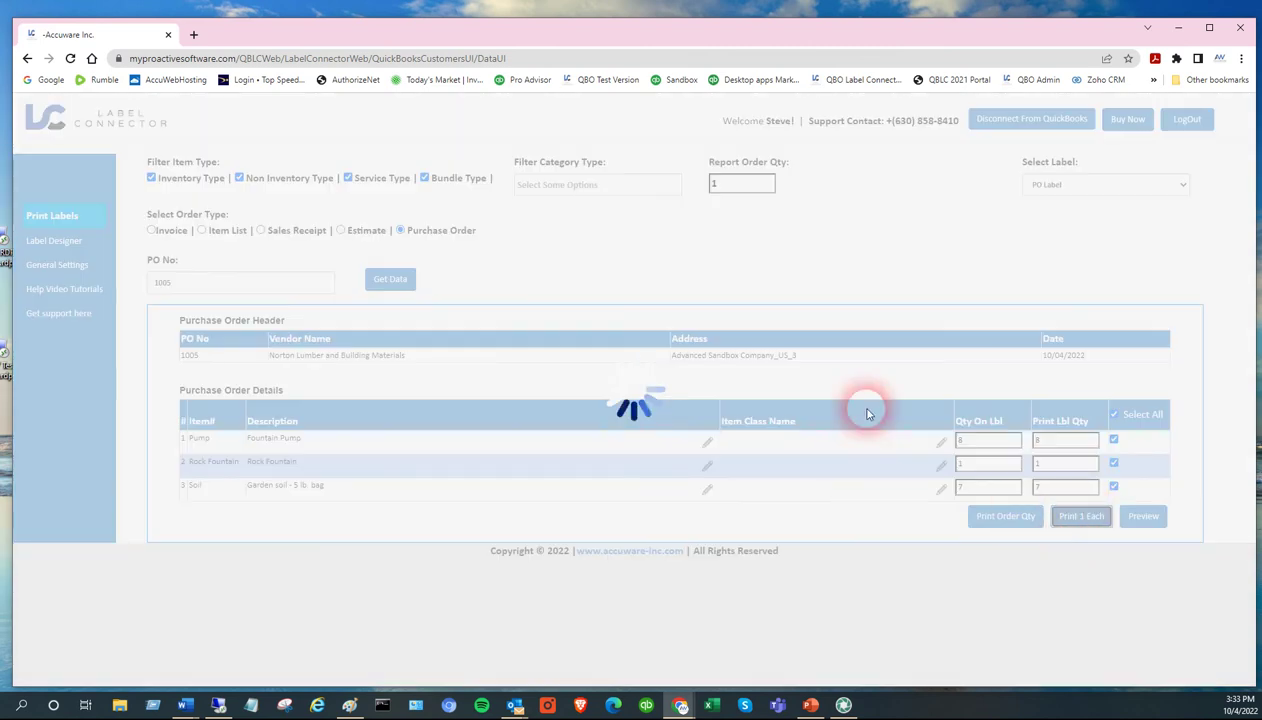